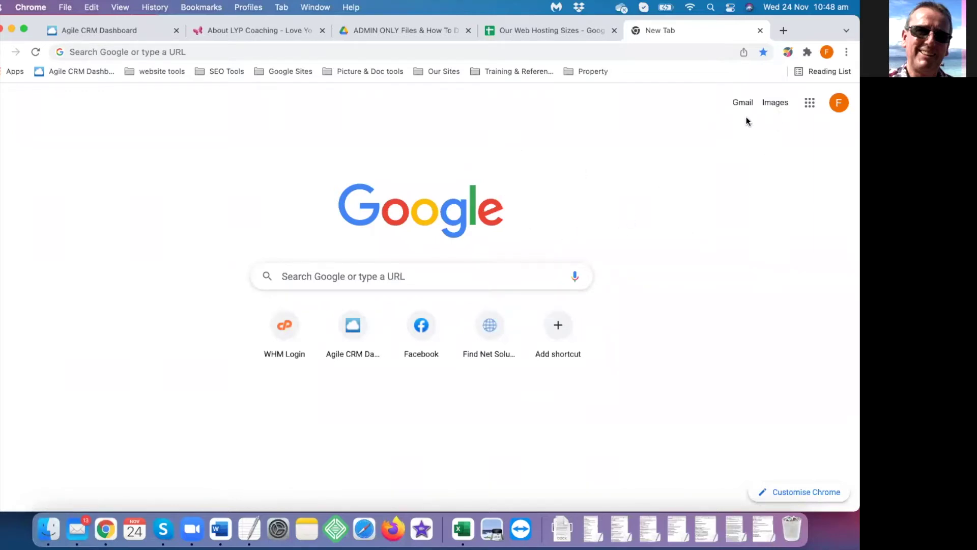
Open Google Drive and create a new folder named Test in My Drive.
{"action": "left_click", "coordinate": [808, 104]}
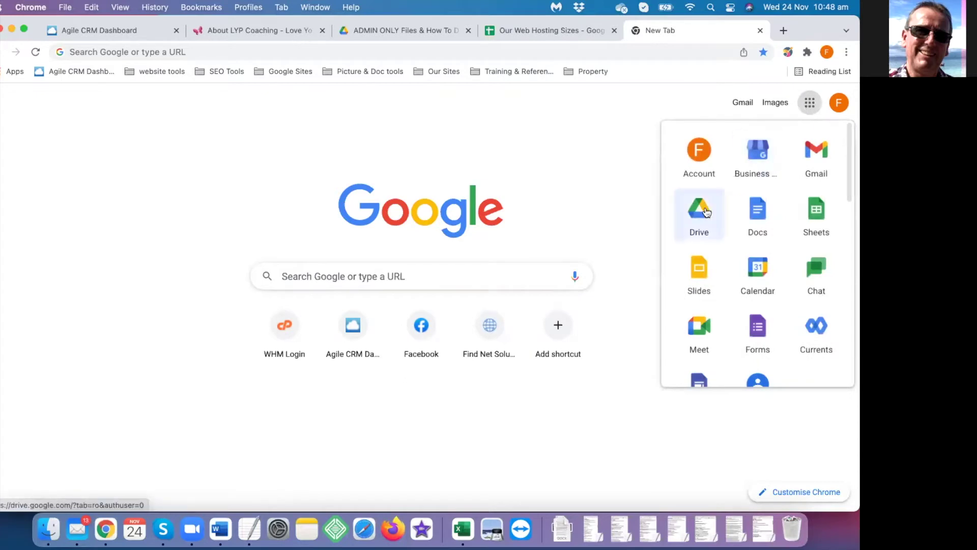
{"action": "left_click", "coordinate": [701, 214]}
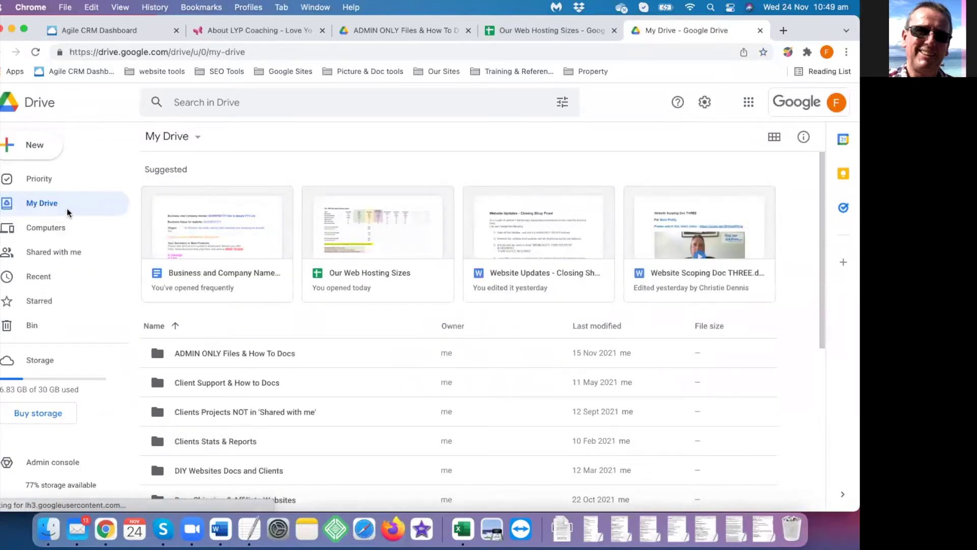
{"action": "left_click", "coordinate": [31, 144]}
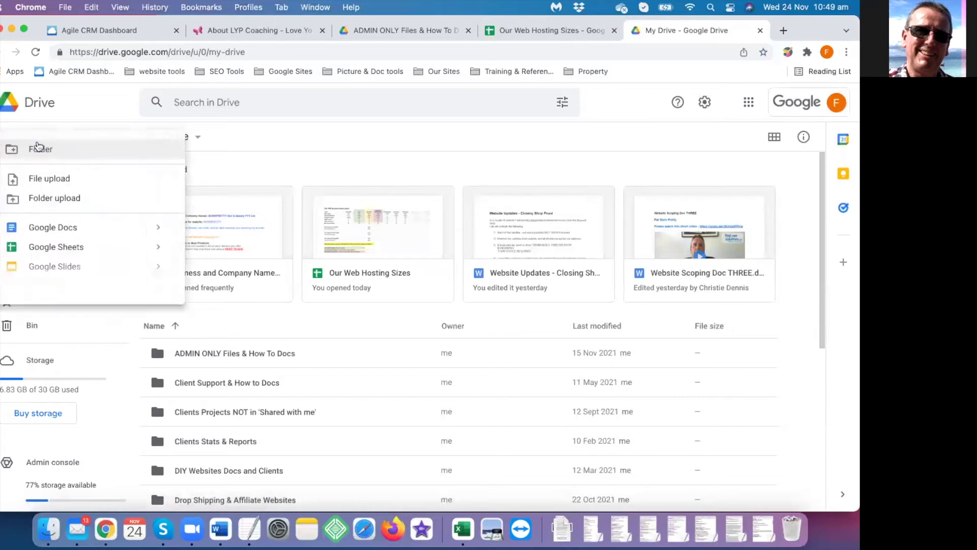
{"action": "left_click", "coordinate": [42, 153]}
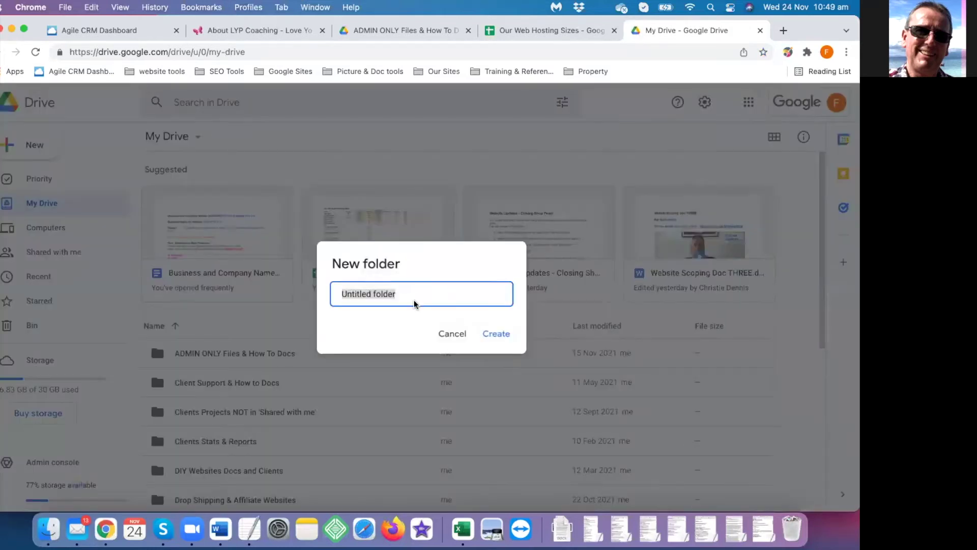
{"action": "type", "text": "Test"}
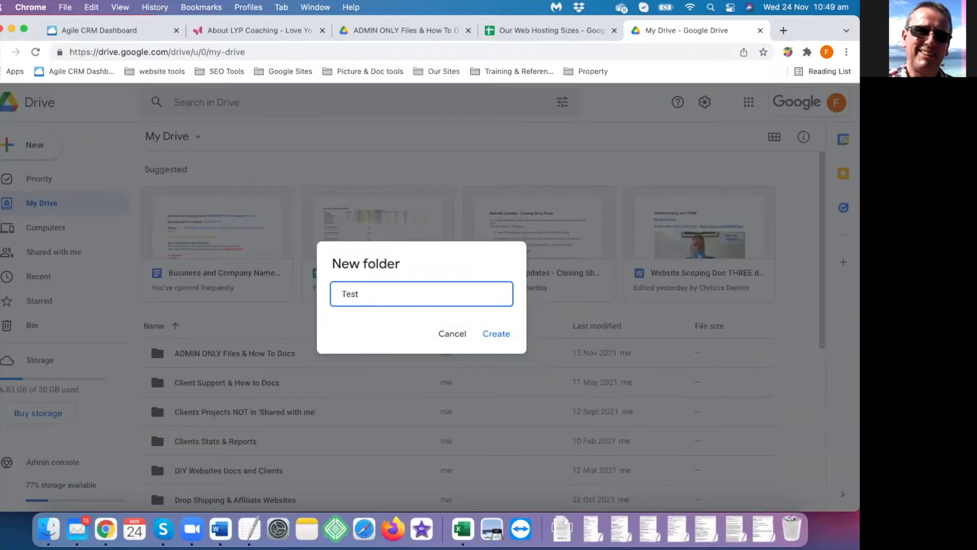
{"action": "left_click", "coordinate": [504, 335]}
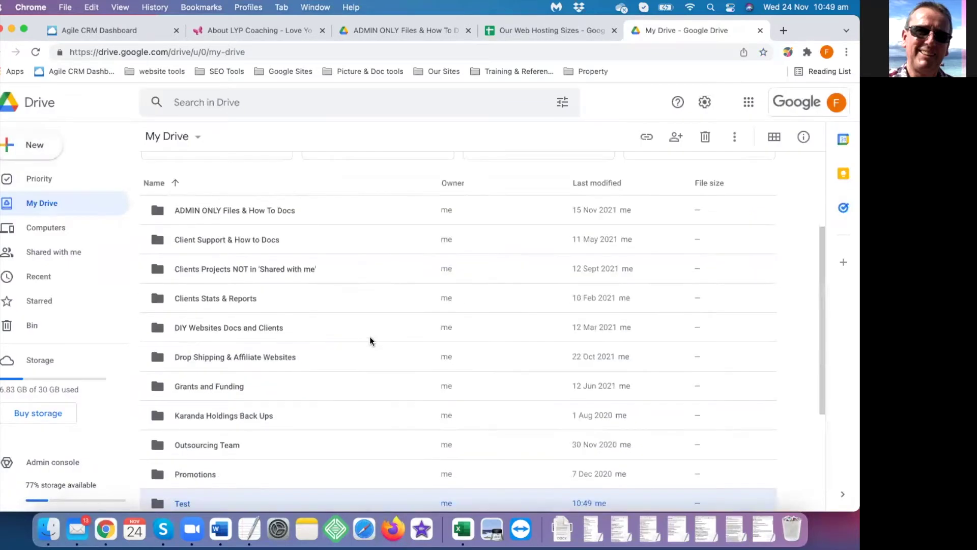
Open the Test folder and create a blank Google Docs document inside it.
{"action": "scroll", "coordinate": [370, 341], "scroll_direction": "down", "scroll_amount": 5}
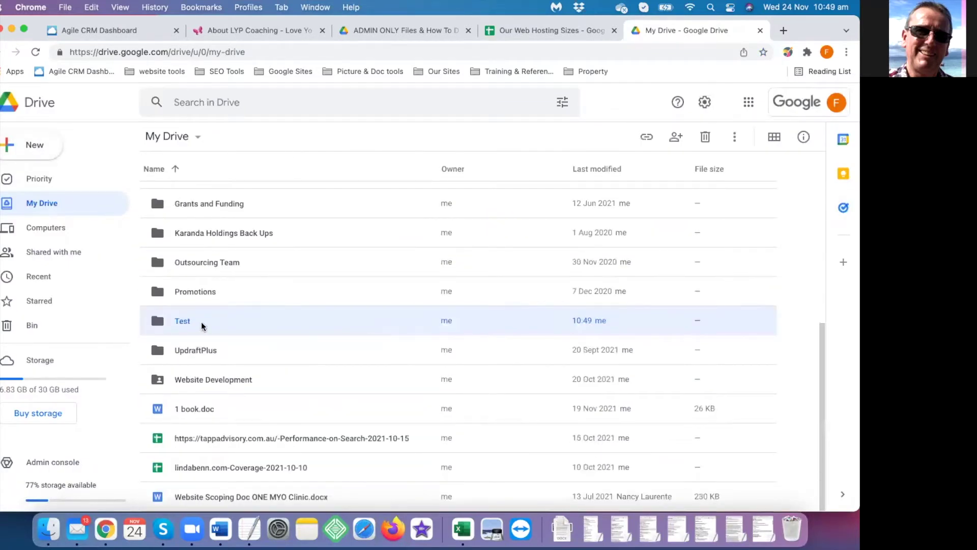
{"action": "double_click", "coordinate": [201, 322]}
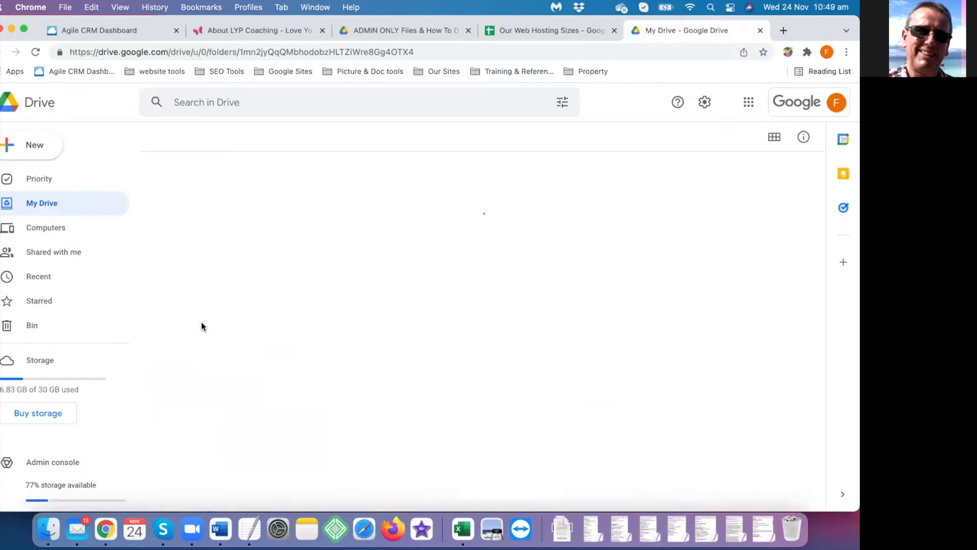
{"action": "right_click", "coordinate": [319, 261]}
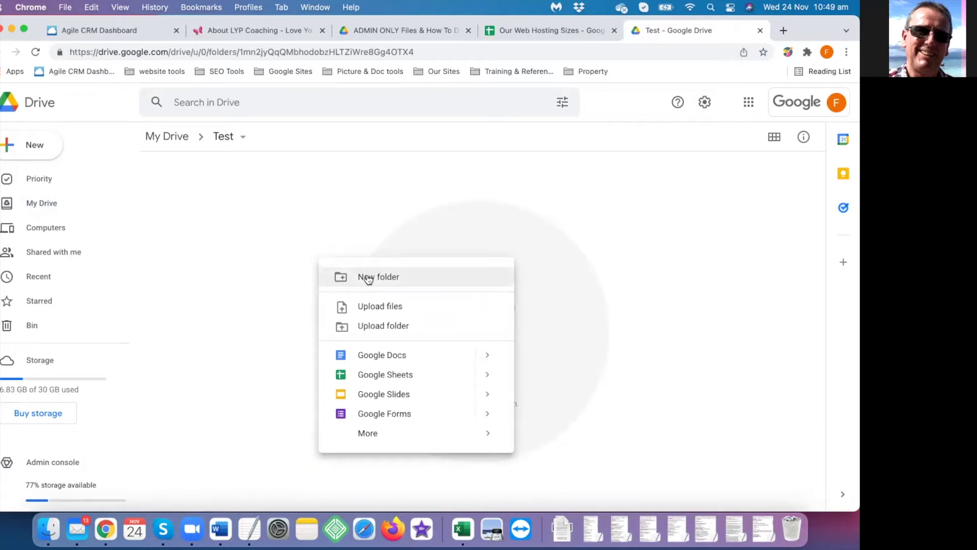
{"action": "left_click", "coordinate": [379, 356]}
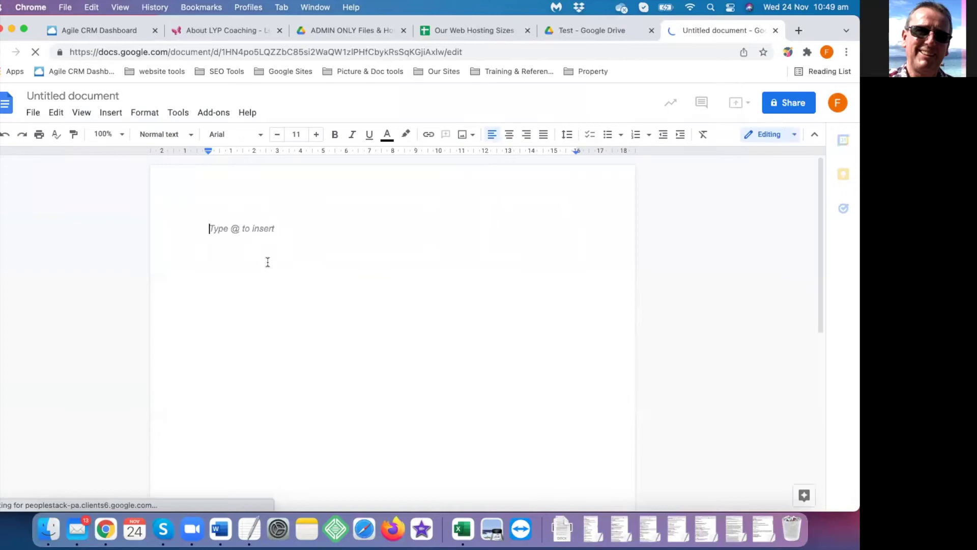
Write "This is the title" as the document's first line and "The content goes here etc" on the line below.
{"action": "type", "text": "Thi"}
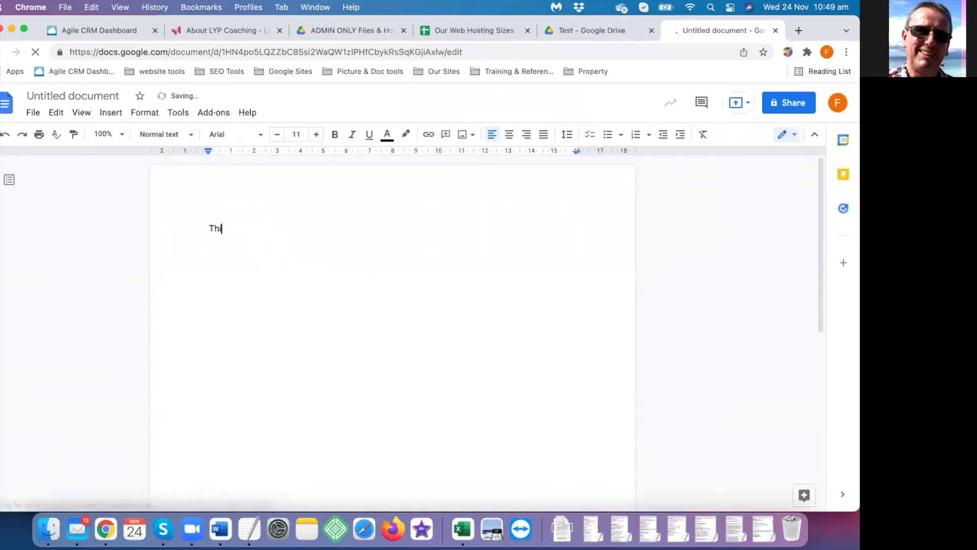
{"action": "type", "text": "s is the title"}
{"action": "key", "text": "Return"}
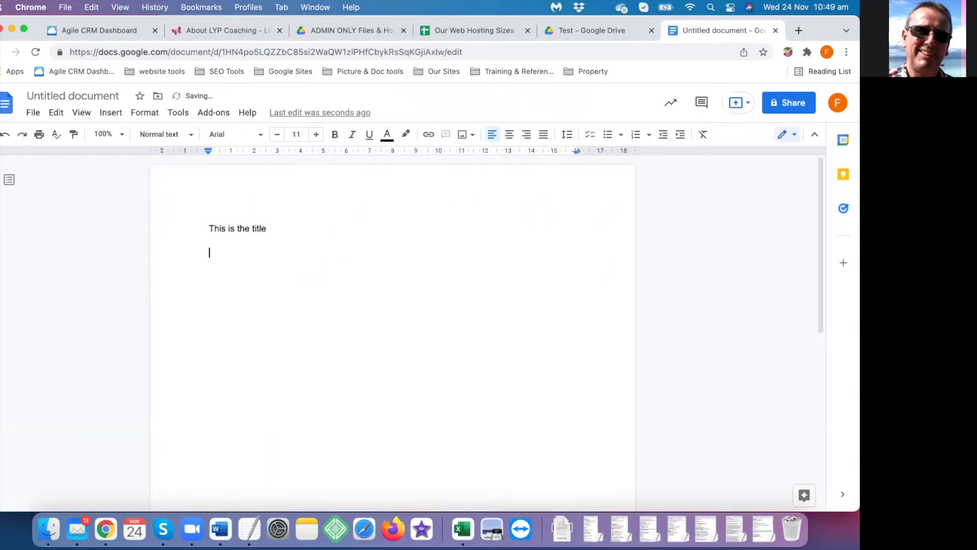
{"action": "type", "text": "The content goes here etc"}
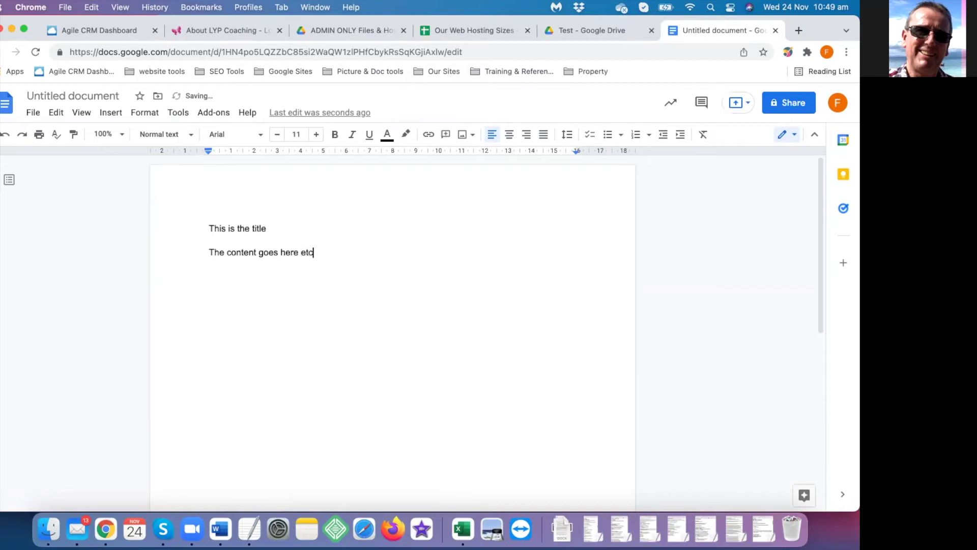
Name the document "This is the title" and close it to return to the Test folder.
{"action": "left_click", "coordinate": [66, 96]}
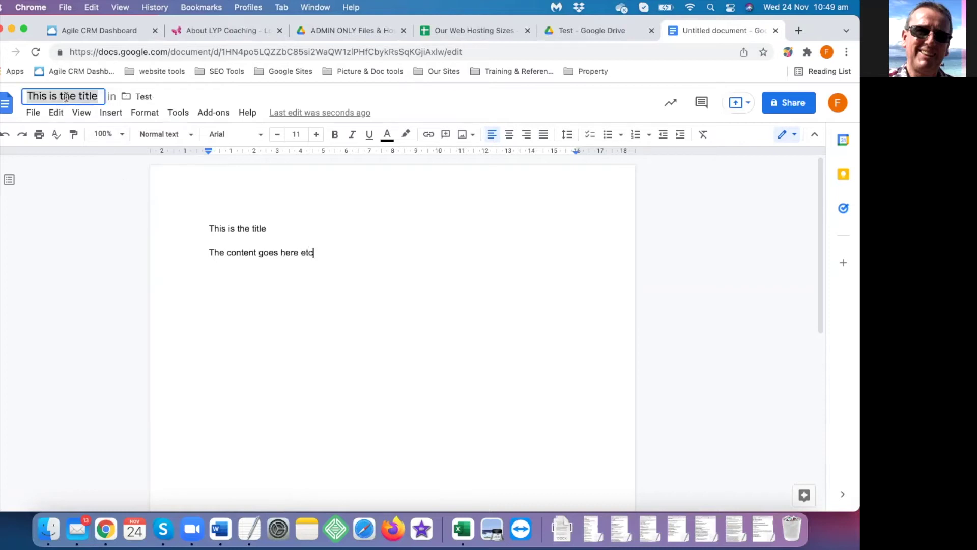
{"action": "left_click", "coordinate": [283, 225]}
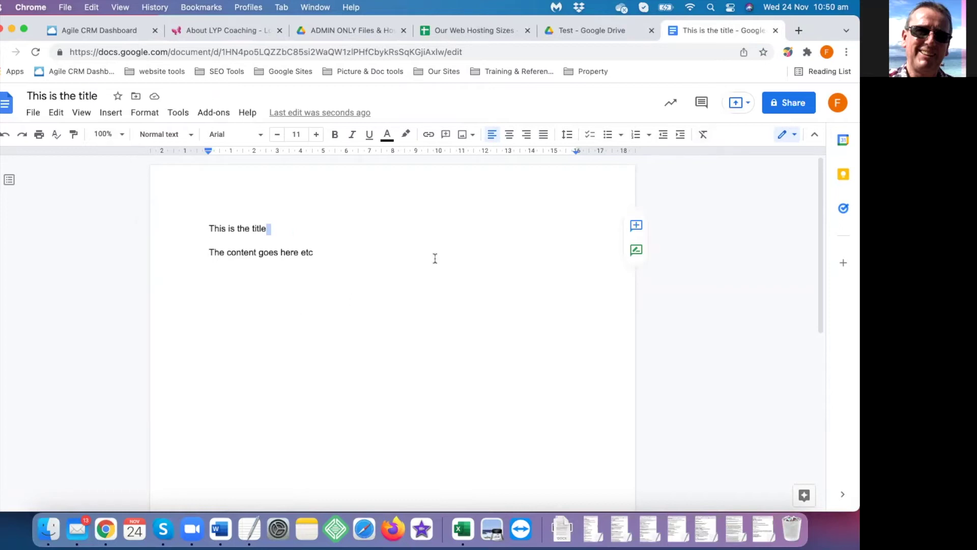
{"action": "left_click", "coordinate": [776, 31]}
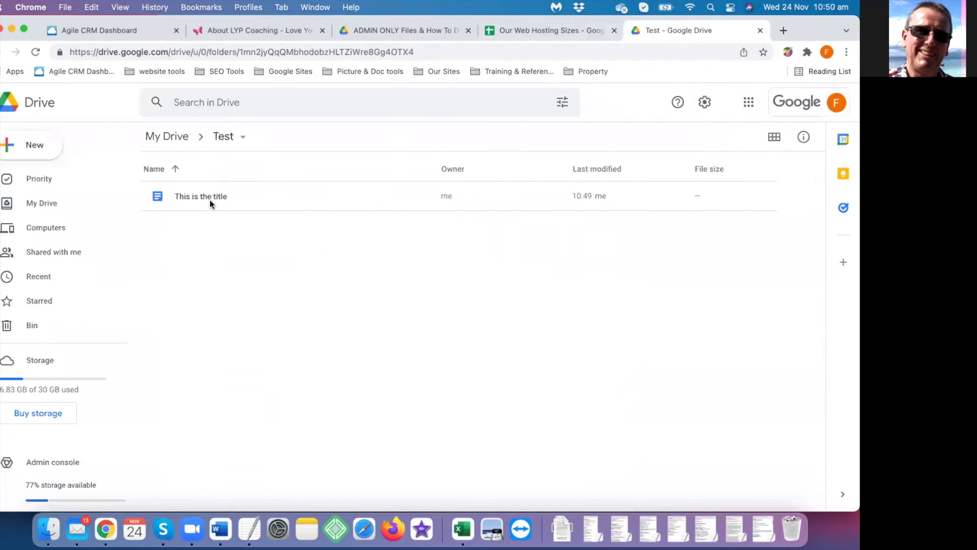
Return to My Drive, view the Test folder's link access options and copy its sharing link.
{"action": "left_click", "coordinate": [200, 195]}
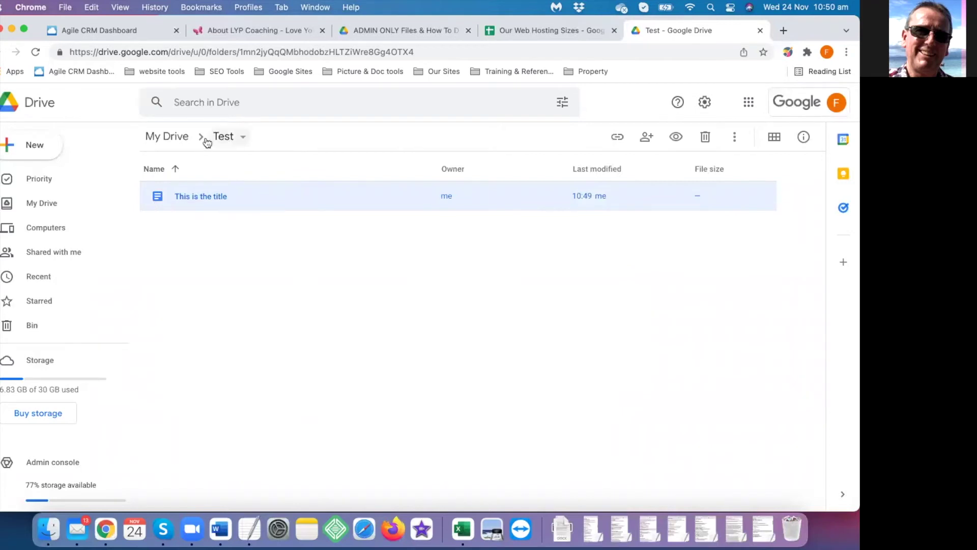
{"action": "left_click", "coordinate": [172, 138]}
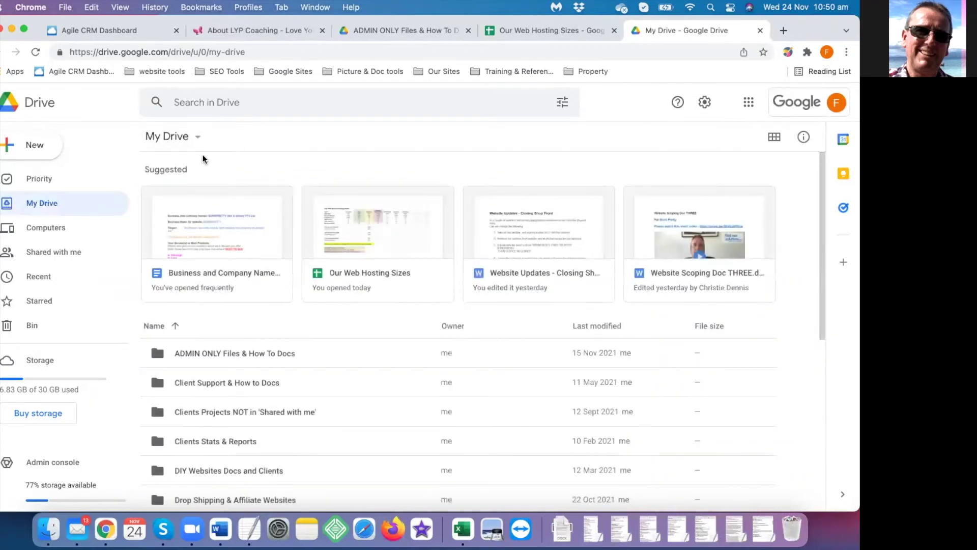
{"action": "scroll", "coordinate": [285, 300], "scroll_direction": "down", "scroll_amount": 5}
{"action": "scroll", "coordinate": [275, 306], "scroll_direction": "down", "scroll_amount": 1}
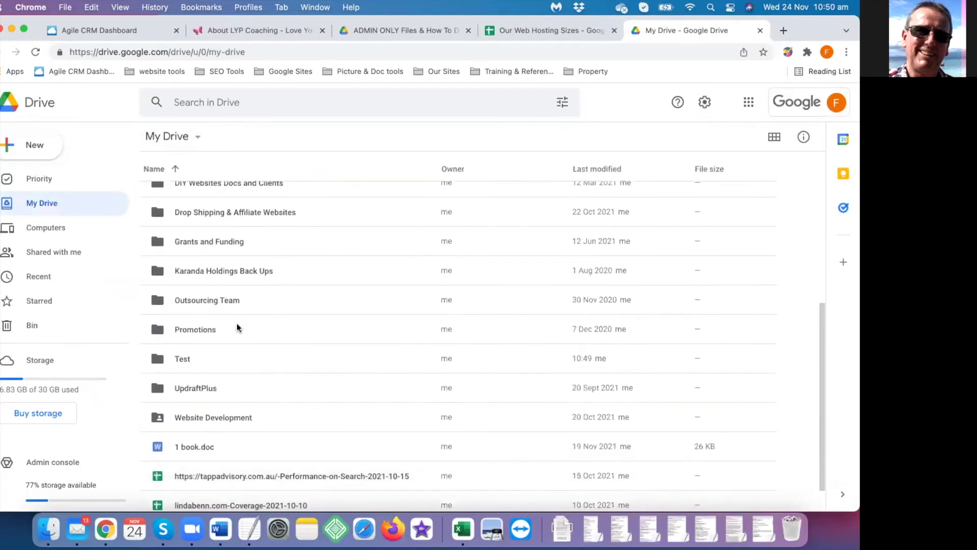
{"action": "right_click", "coordinate": [200, 362]}
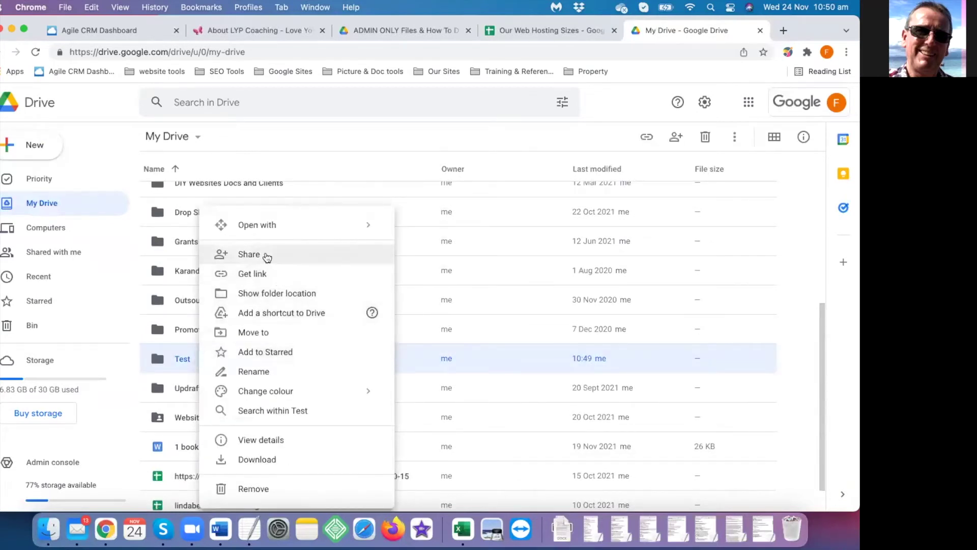
{"action": "left_click", "coordinate": [266, 276]}
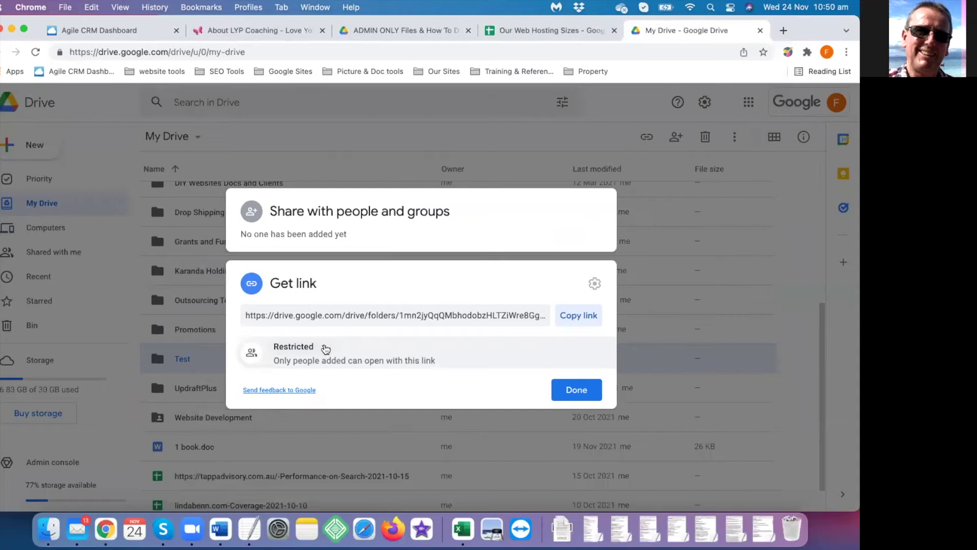
{"action": "left_click", "coordinate": [323, 346]}
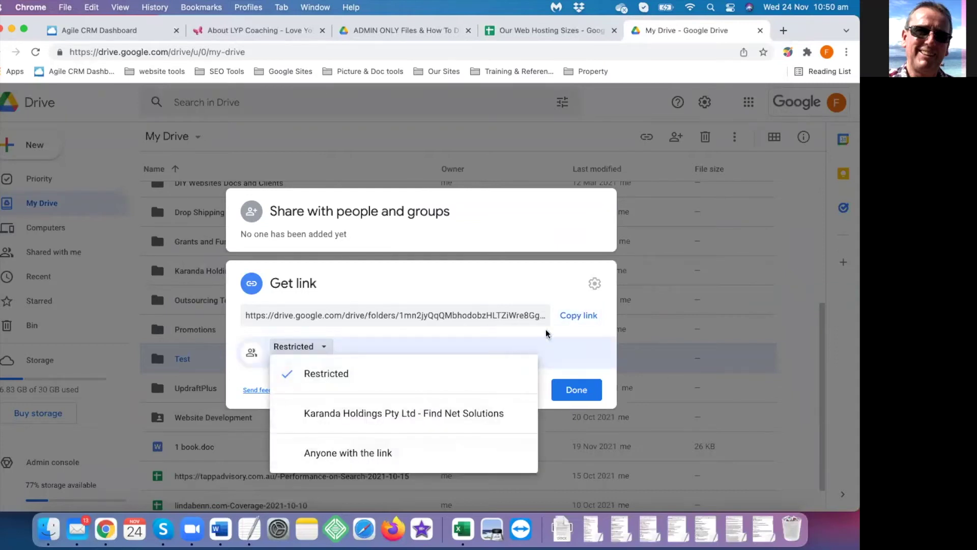
{"action": "left_click", "coordinate": [495, 279]}
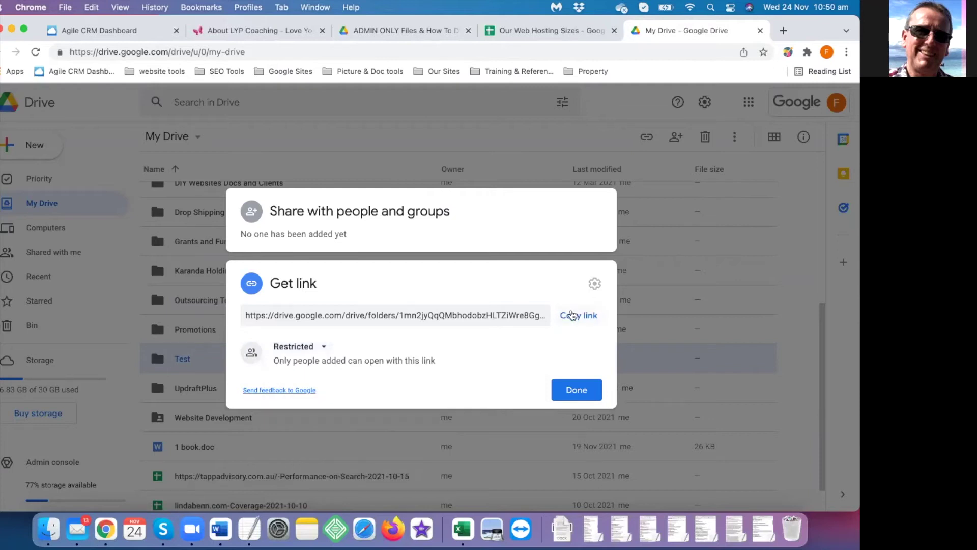
{"action": "left_click", "coordinate": [572, 316]}
{"action": "left_click", "coordinate": [682, 345]}
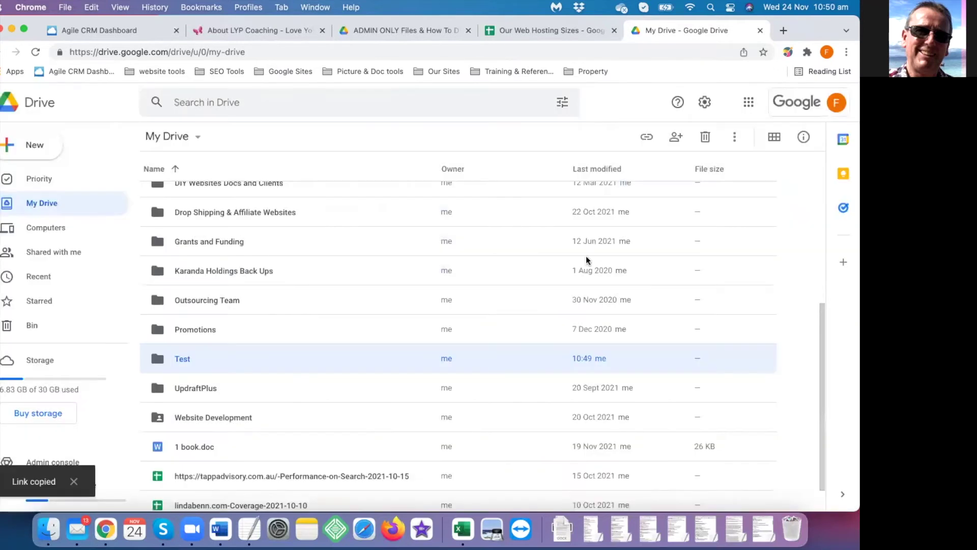
View the Test folder's sharing settings for people and groups, then close them without adding anyone.
{"action": "right_click", "coordinate": [181, 358]}
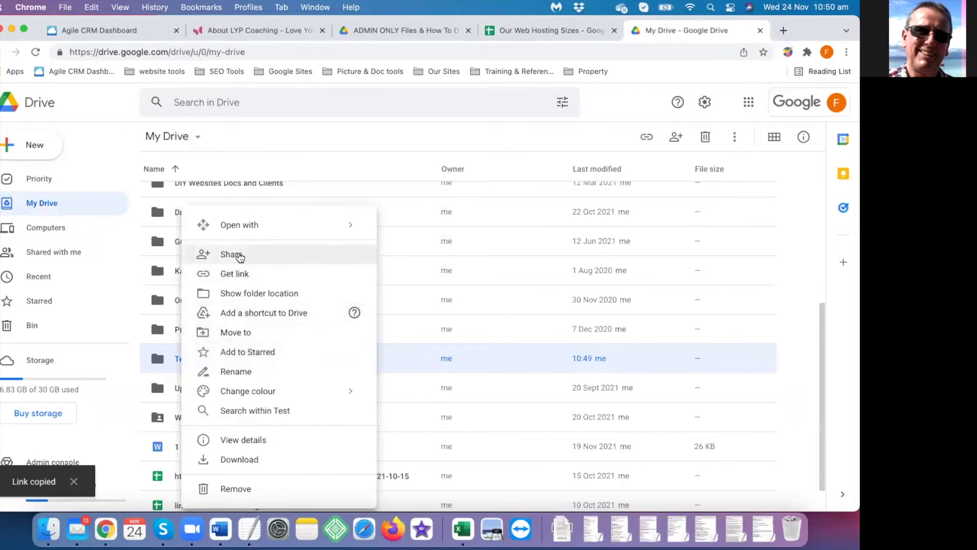
{"action": "left_click", "coordinate": [239, 256]}
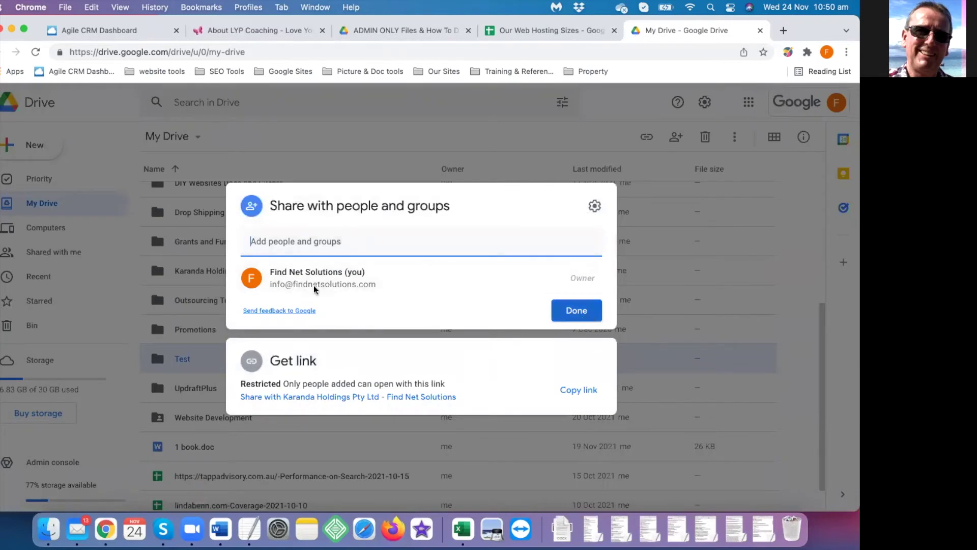
{"action": "left_click", "coordinate": [670, 261]}
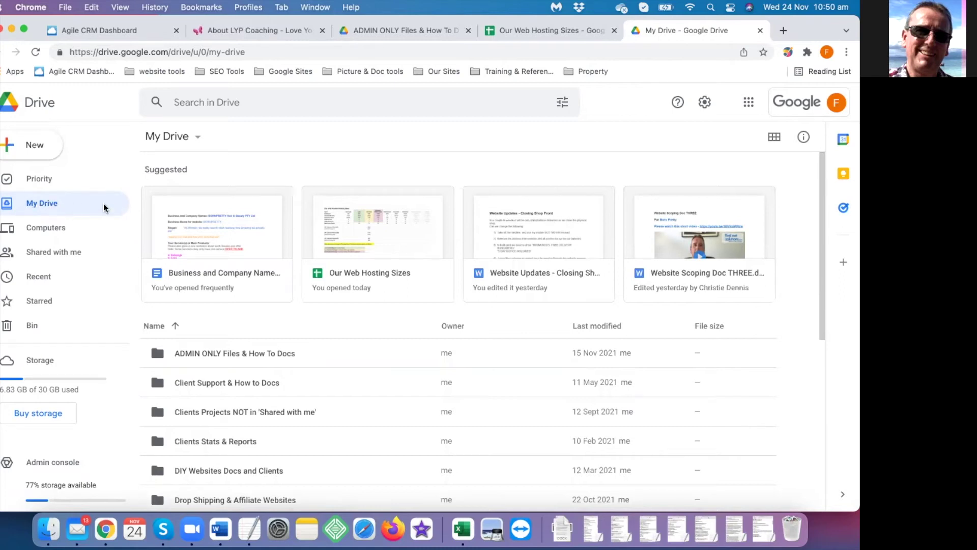
Browse the folders in My Drive and Shared with me, then open the shared Docs folder and view its options for adding items.
{"action": "scroll", "coordinate": [344, 312], "scroll_direction": "down", "scroll_amount": 5}
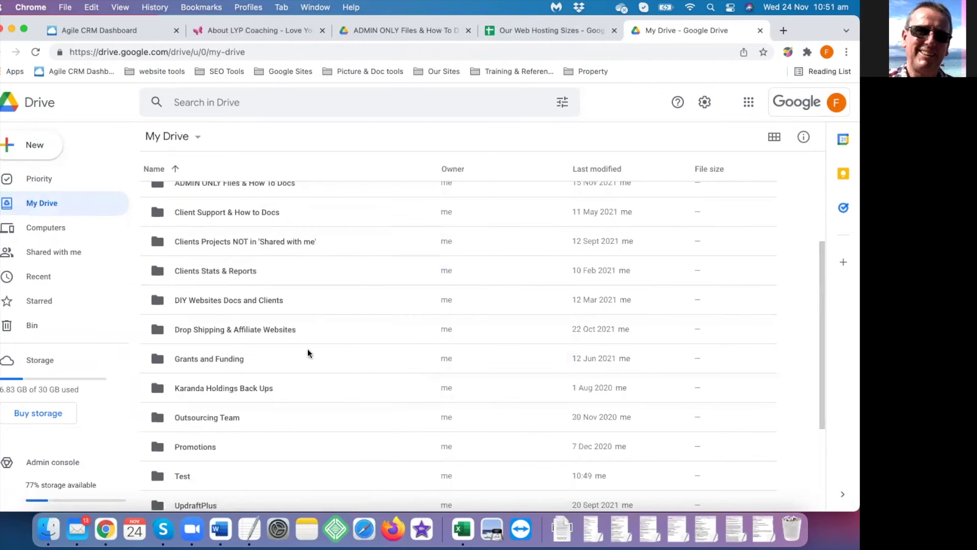
{"action": "scroll", "coordinate": [307, 351], "scroll_direction": "up", "scroll_amount": 5}
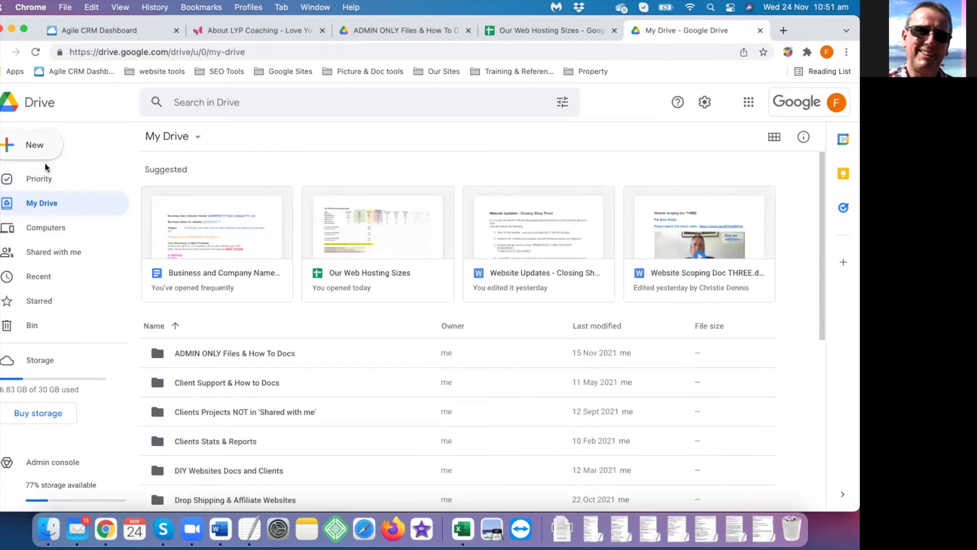
{"action": "left_click", "coordinate": [62, 252]}
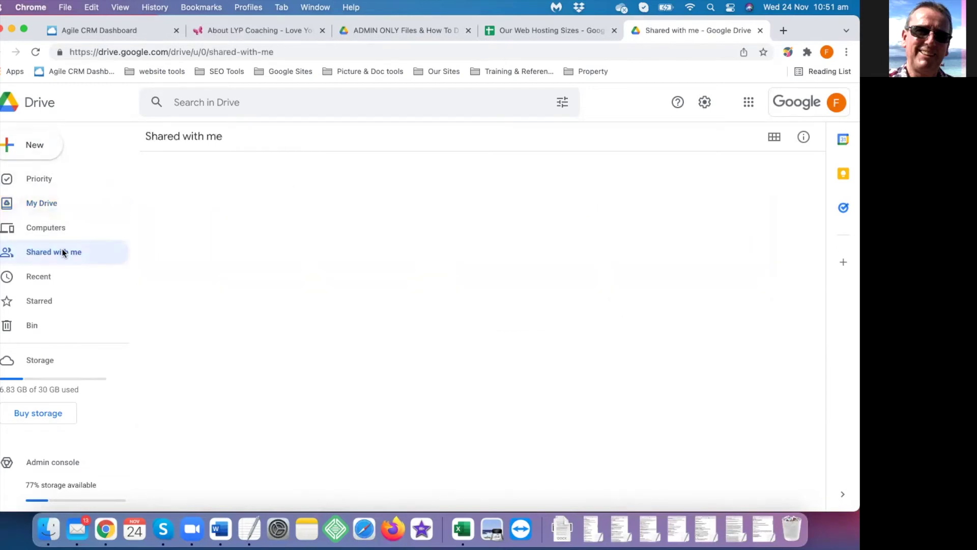
{"action": "scroll", "coordinate": [457, 364], "scroll_direction": "down", "scroll_amount": 3}
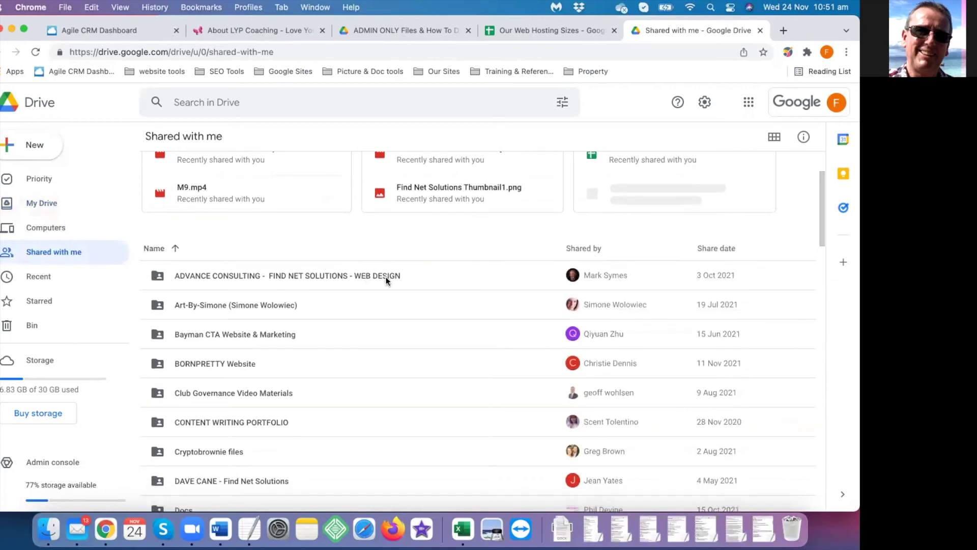
{"action": "scroll", "coordinate": [252, 339], "scroll_direction": "down", "scroll_amount": 3}
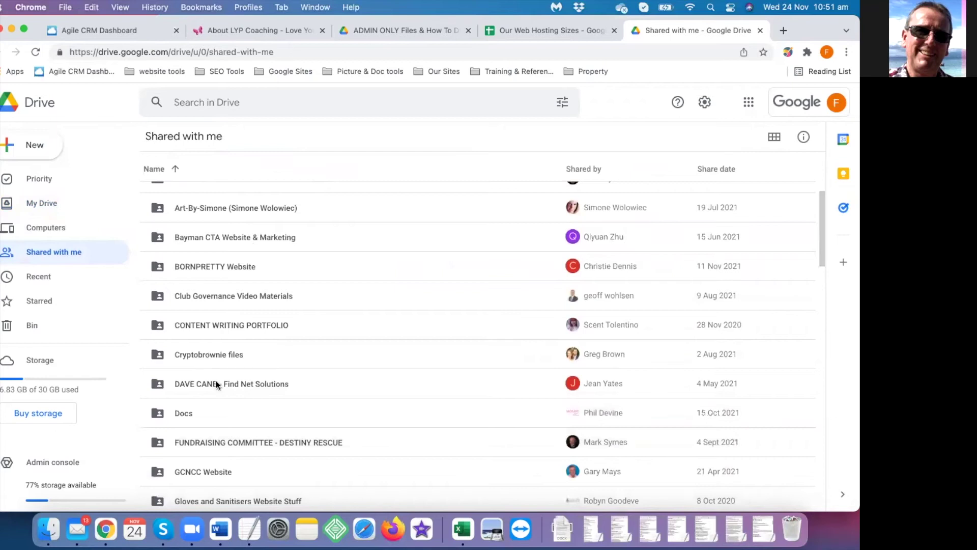
{"action": "double_click", "coordinate": [206, 412]}
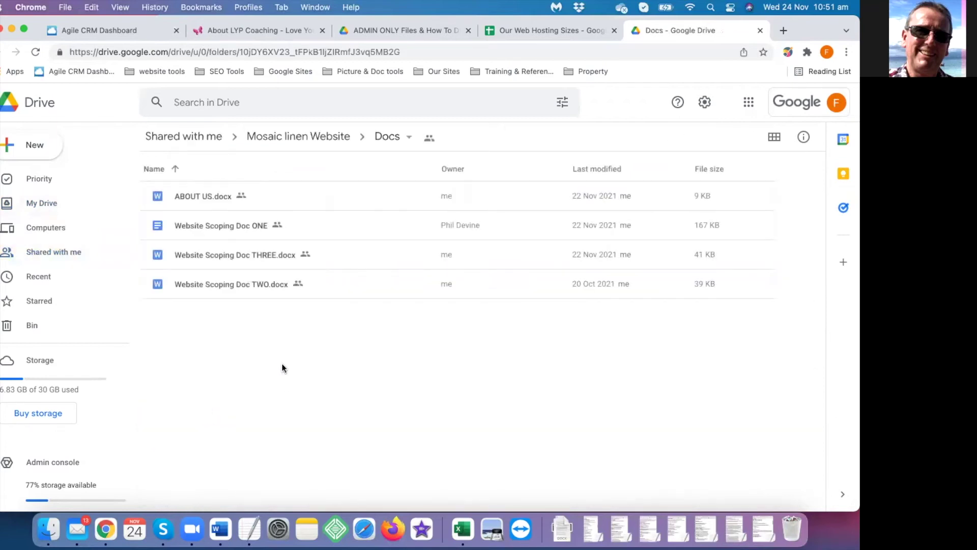
{"action": "right_click", "coordinate": [282, 363]}
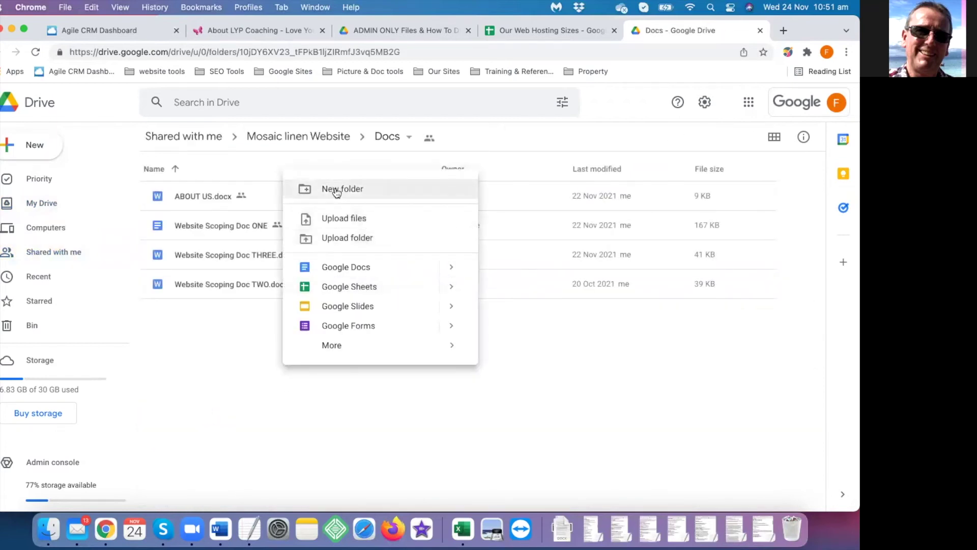
{"action": "left_click", "coordinate": [229, 334]}
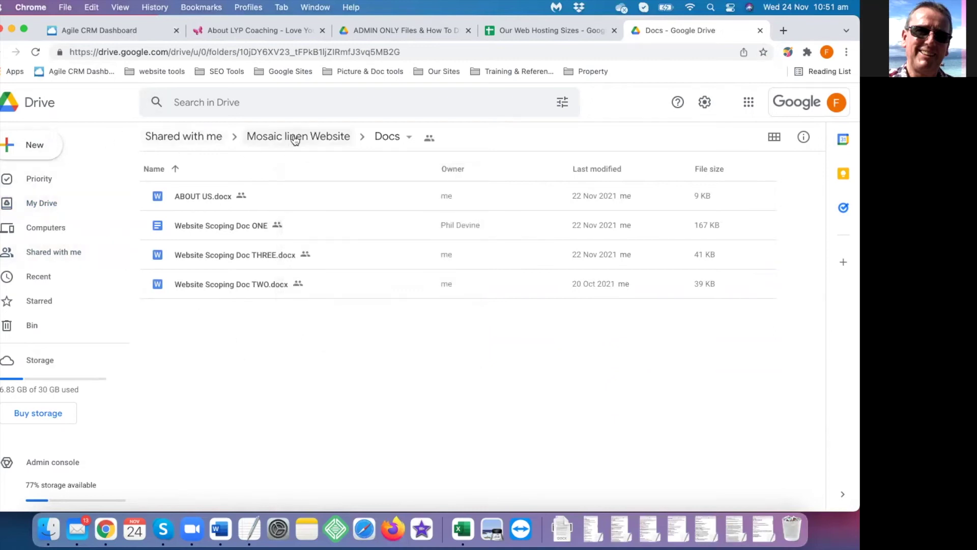
Leave the shared Docs folder for the Shared with me list and look through the folders in My Drive.
{"action": "left_click", "coordinate": [192, 137]}
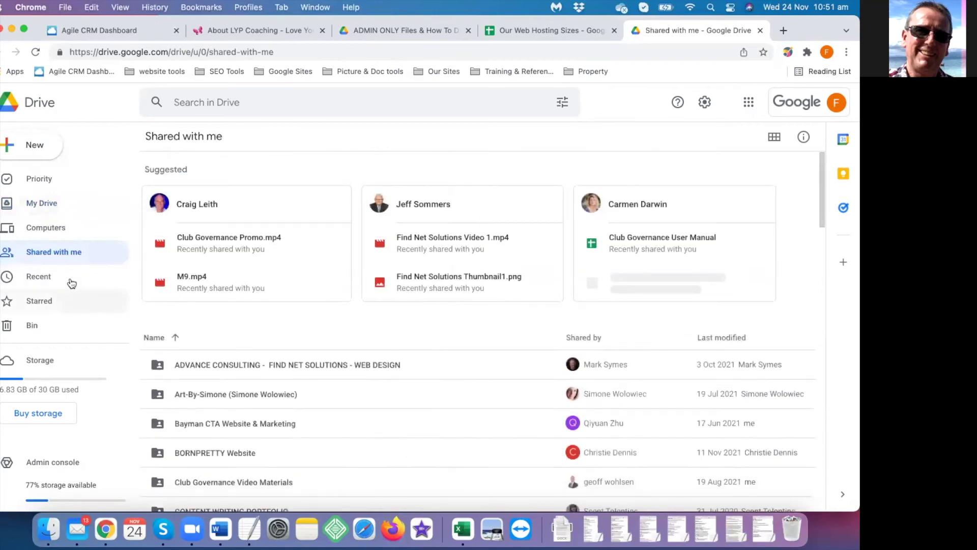
{"action": "left_click", "coordinate": [48, 201]}
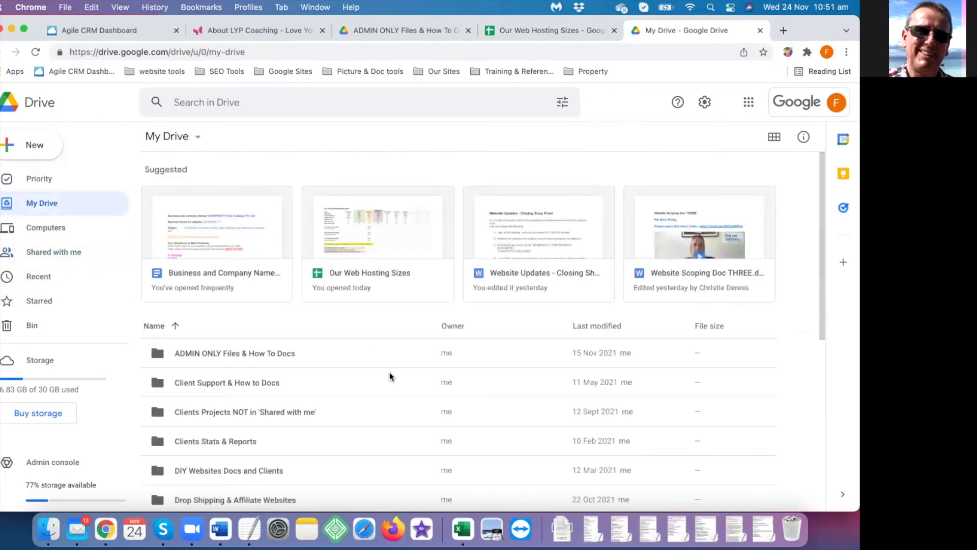
{"action": "scroll", "coordinate": [362, 337], "scroll_direction": "down", "scroll_amount": 2}
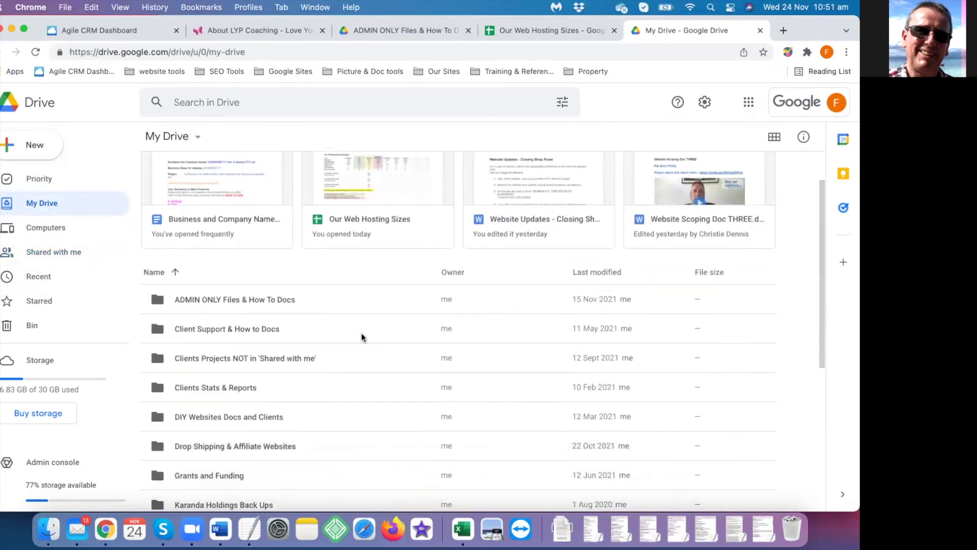
{"action": "scroll", "coordinate": [363, 337], "scroll_direction": "up", "scroll_amount": 2}
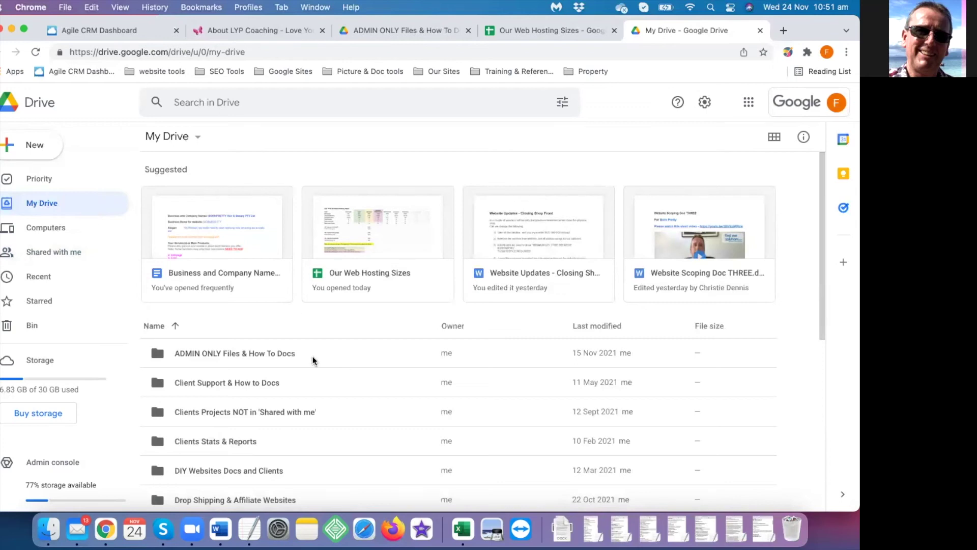
{"action": "scroll", "coordinate": [304, 352], "scroll_direction": "down", "scroll_amount": 2}
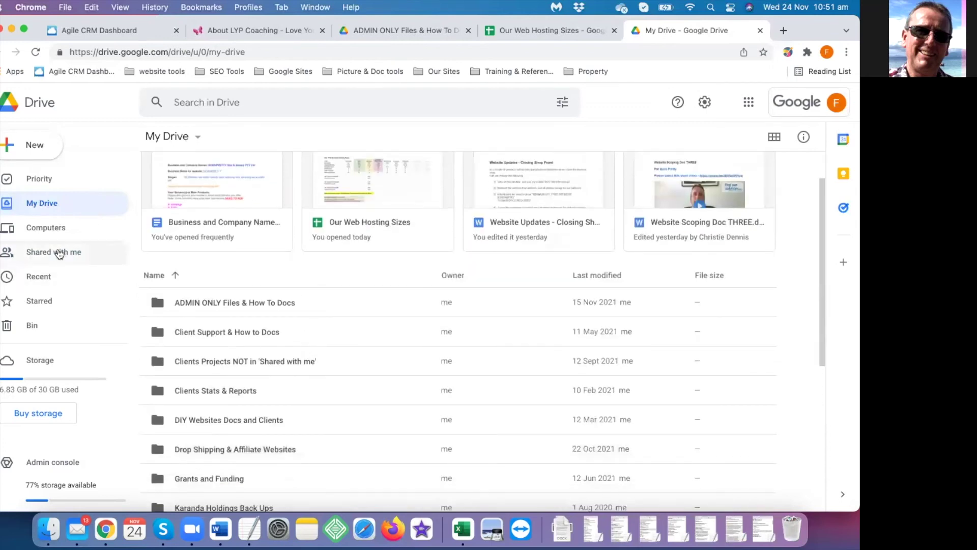
Open the BORNPRETTY Website folder from Shared with me and view its options for adding items, then dismiss them.
{"action": "left_click", "coordinate": [59, 253]}
{"action": "scroll", "coordinate": [305, 362], "scroll_direction": "down", "scroll_amount": 2}
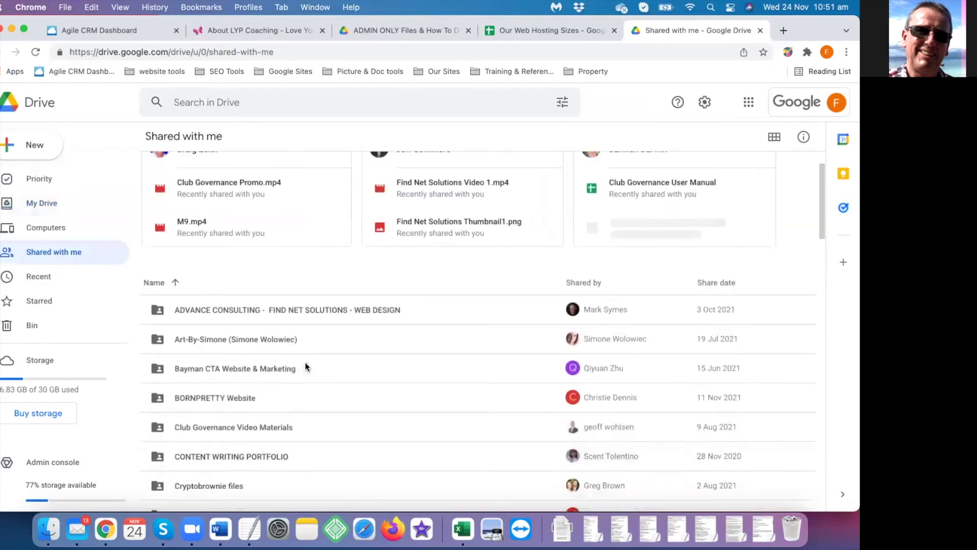
{"action": "double_click", "coordinate": [220, 393]}
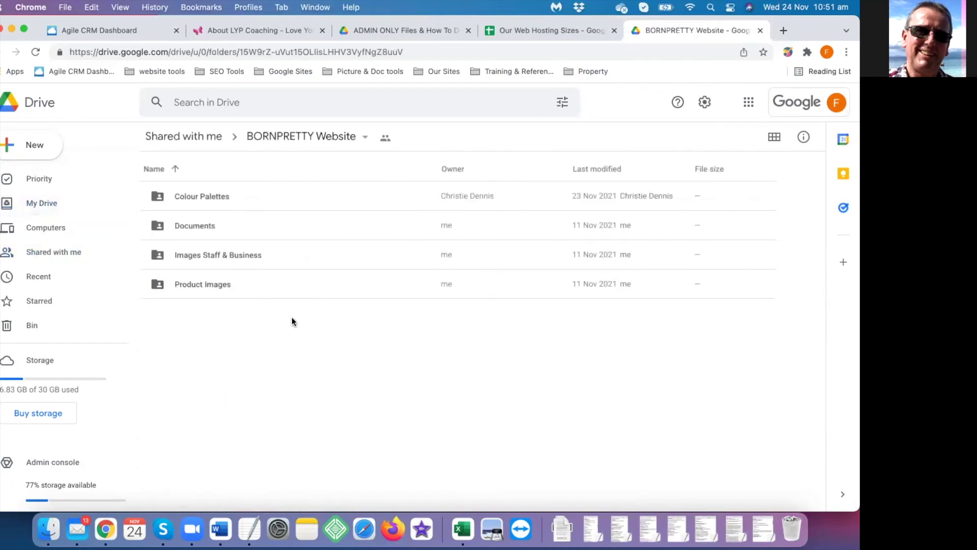
{"action": "right_click", "coordinate": [292, 316]}
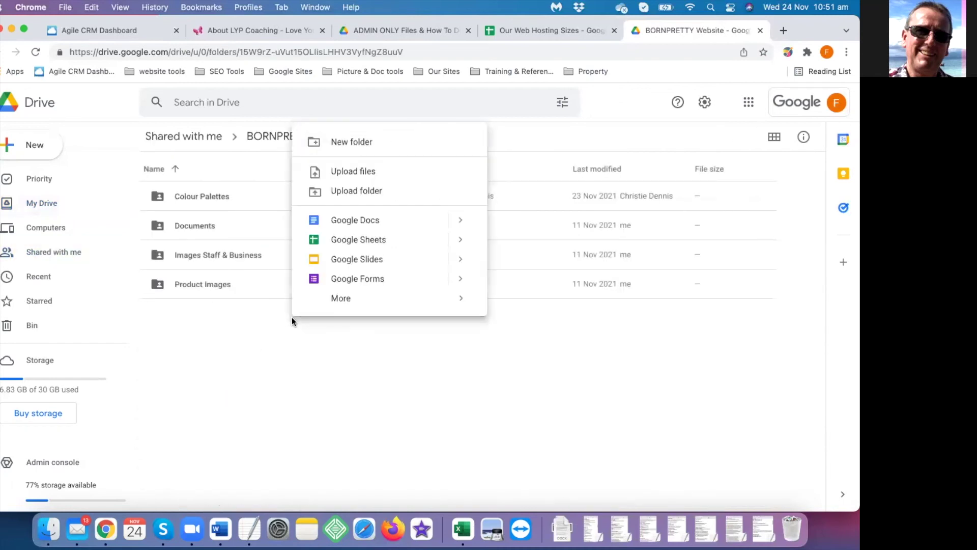
{"action": "left_click", "coordinate": [303, 362]}
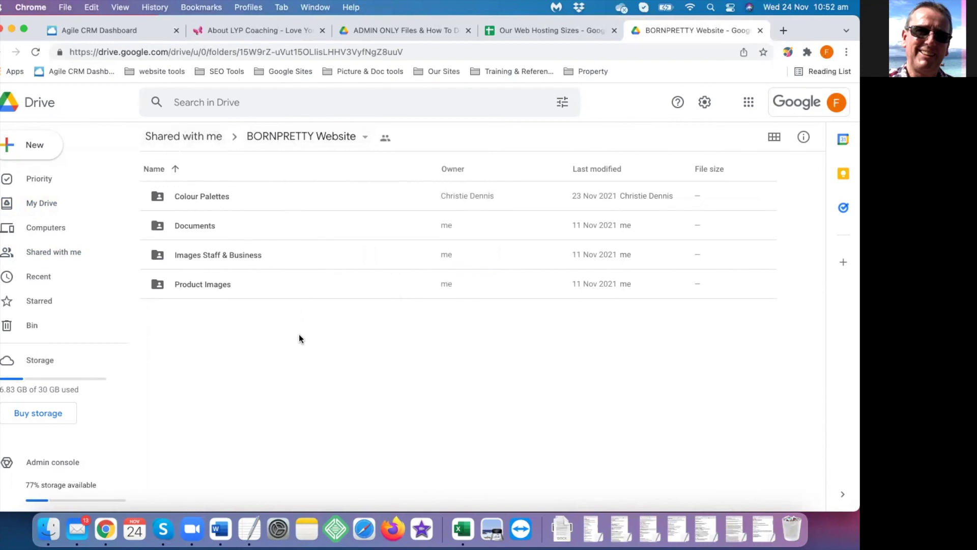
Return from the BORNPRETTY Website folder to My Drive and look over its folder list.
{"action": "left_click", "coordinate": [44, 204]}
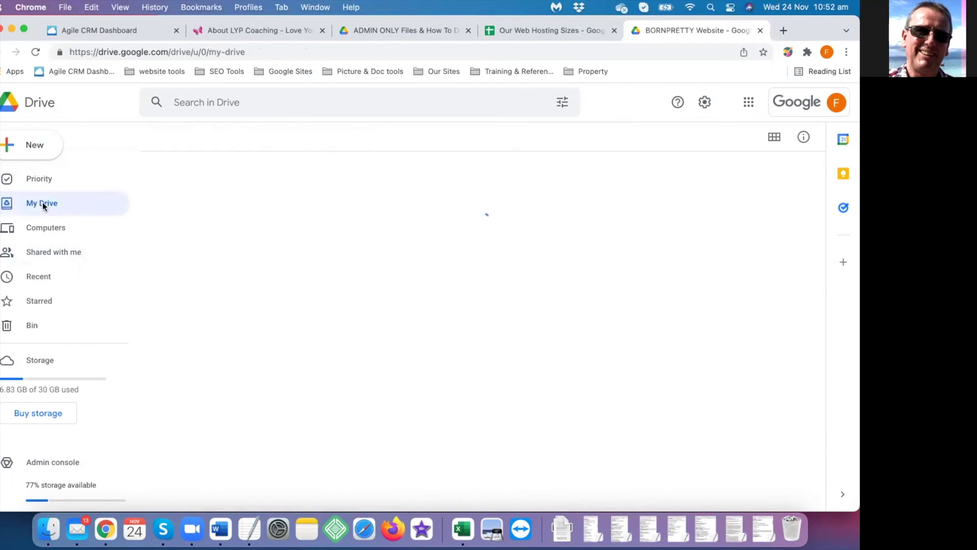
{"action": "scroll", "coordinate": [341, 416], "scroll_direction": "down", "scroll_amount": 5}
{"action": "scroll", "coordinate": [341, 416], "scroll_direction": "up", "scroll_amount": 5}
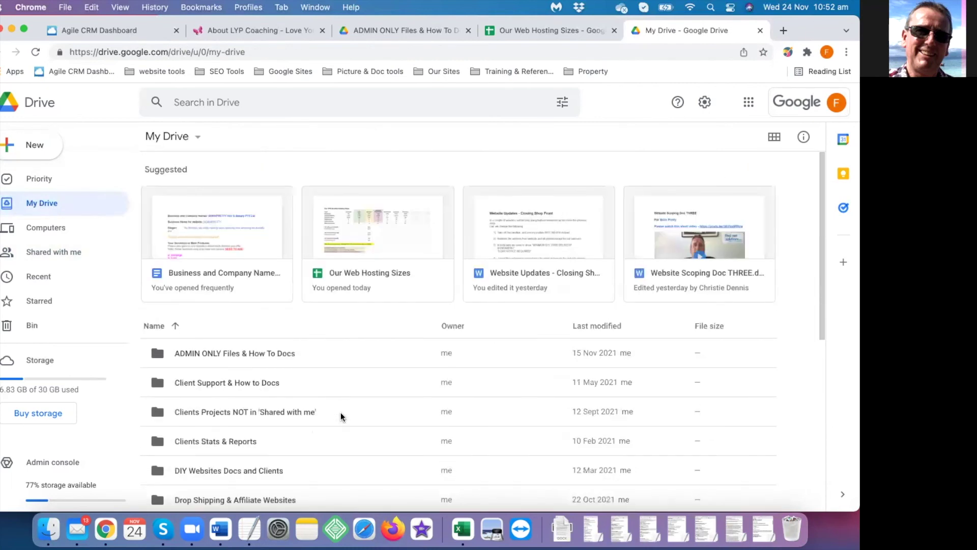